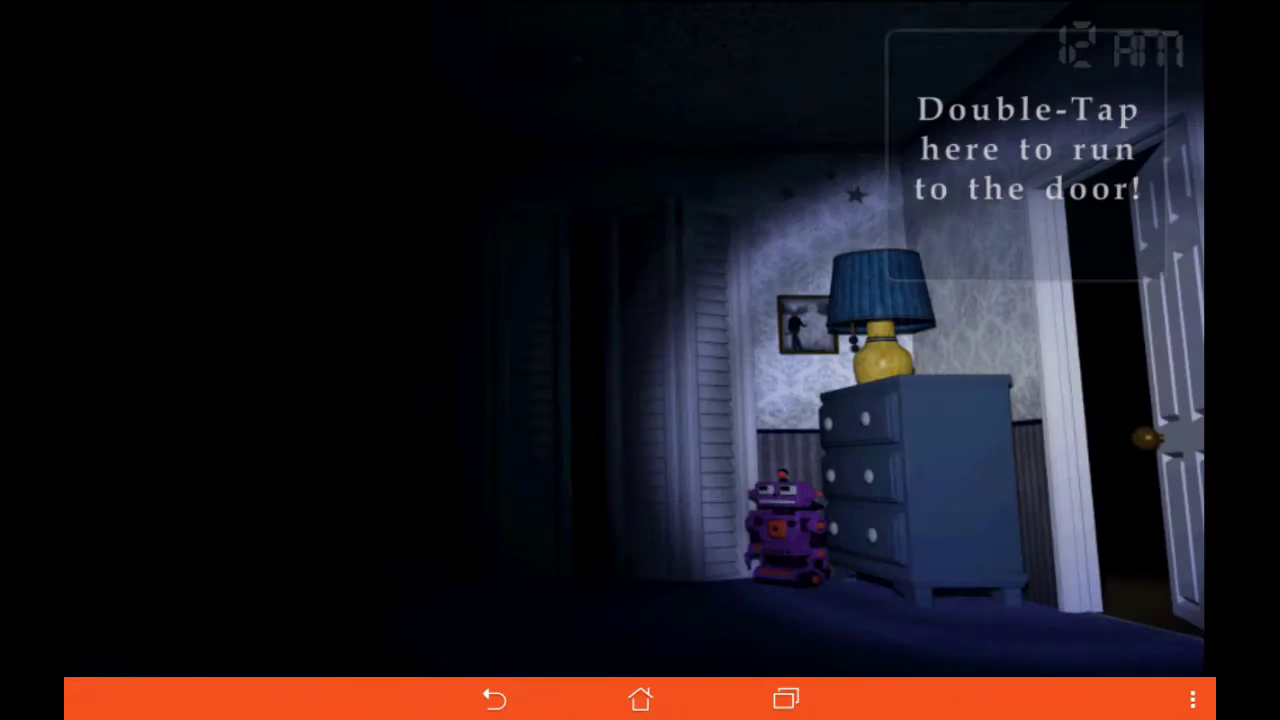
Step: Look at both bedroom door hallways, then return to the bed facing the closet
click(645, 595)
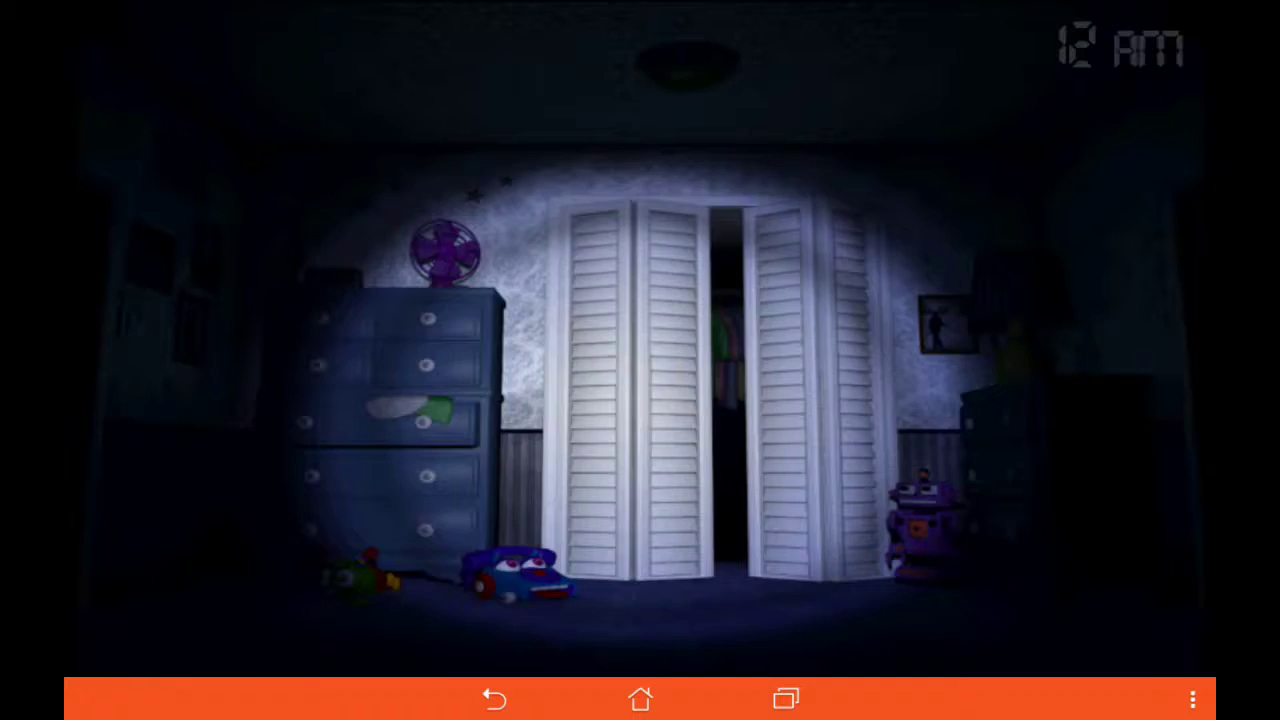
Step: Dismiss the hints and run to the bedroom door to view the hallway
double_click(718, 380)
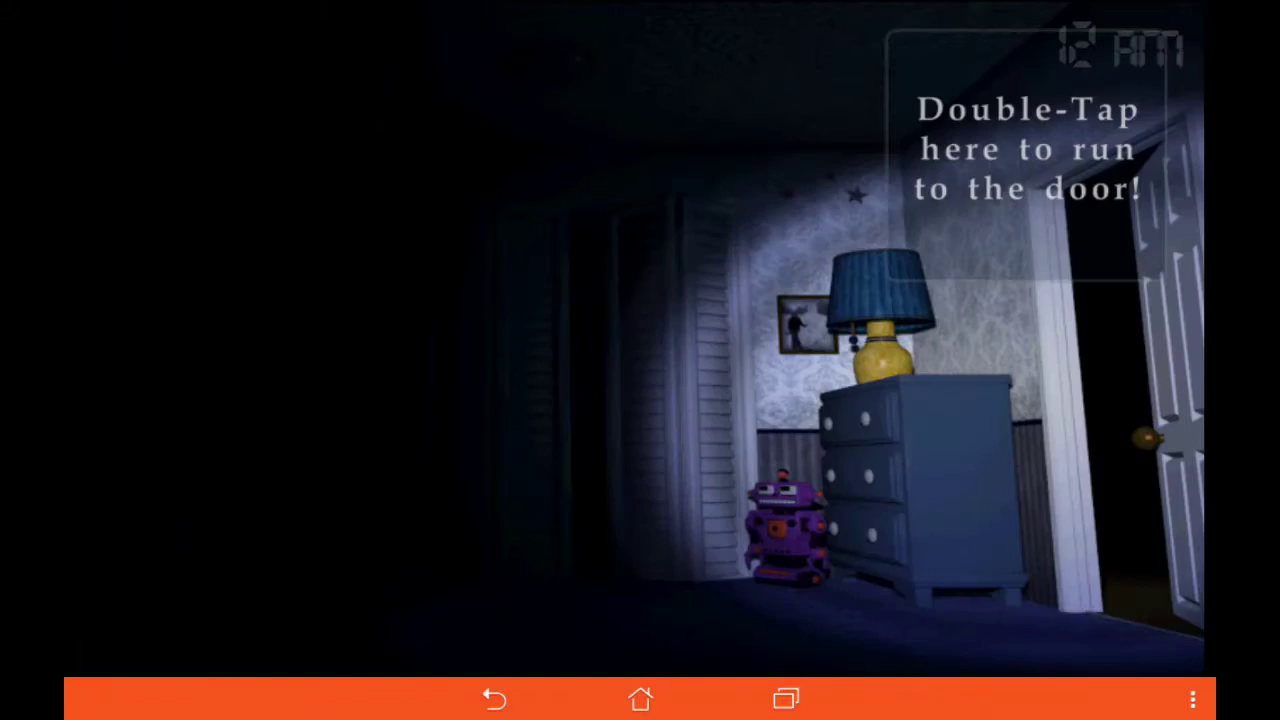
double_click(1150, 370)
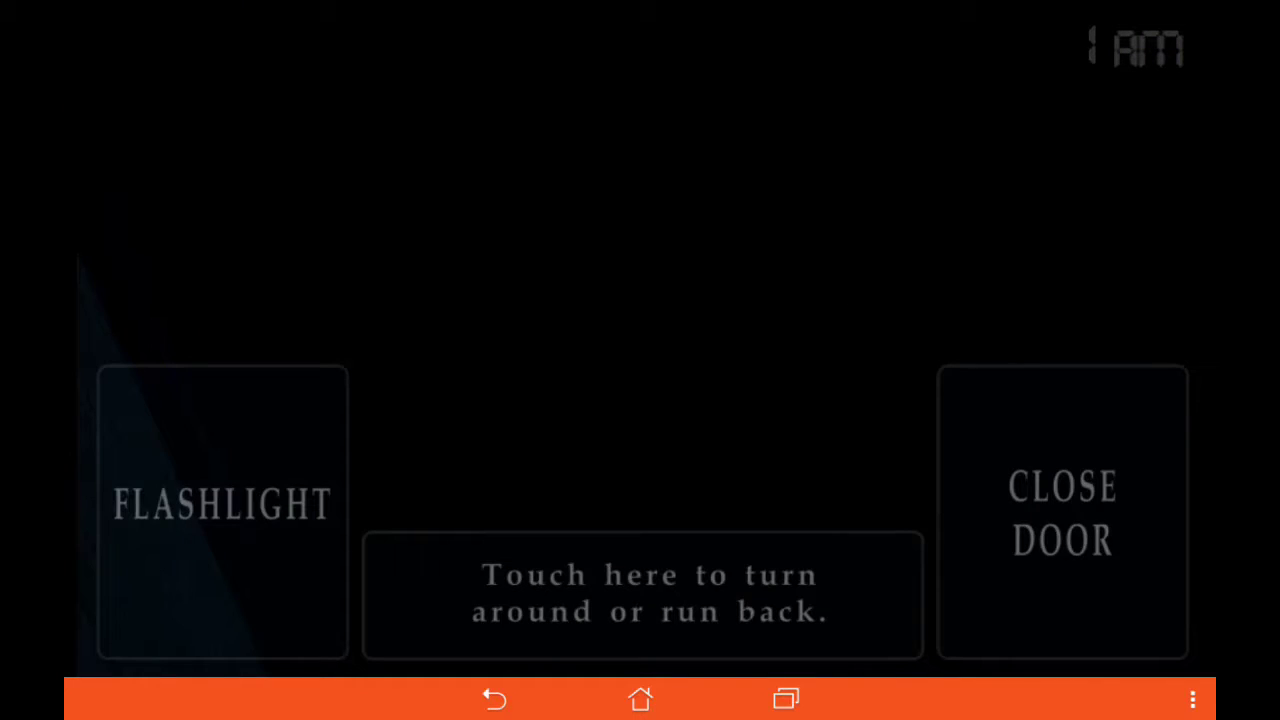
Step: Shine the flashlight down the hallway and into the closet, then check the bed
click(222, 505)
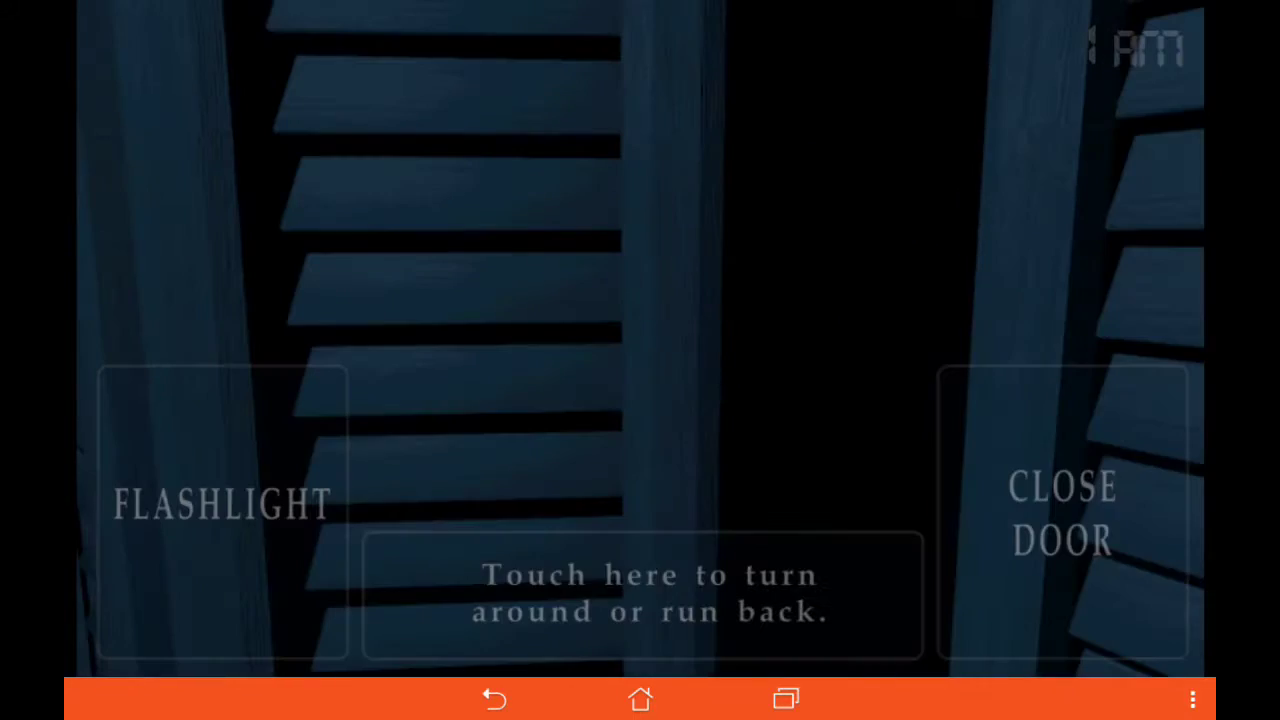
click(214, 500)
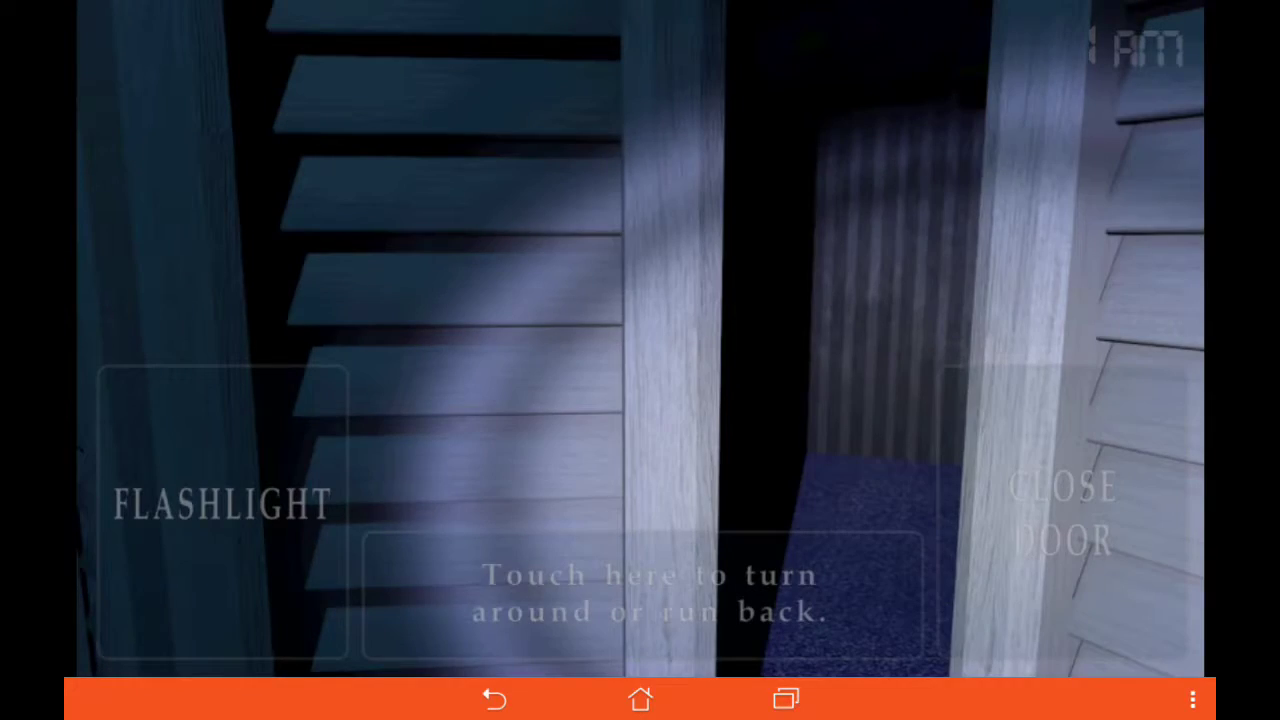
click(643, 590)
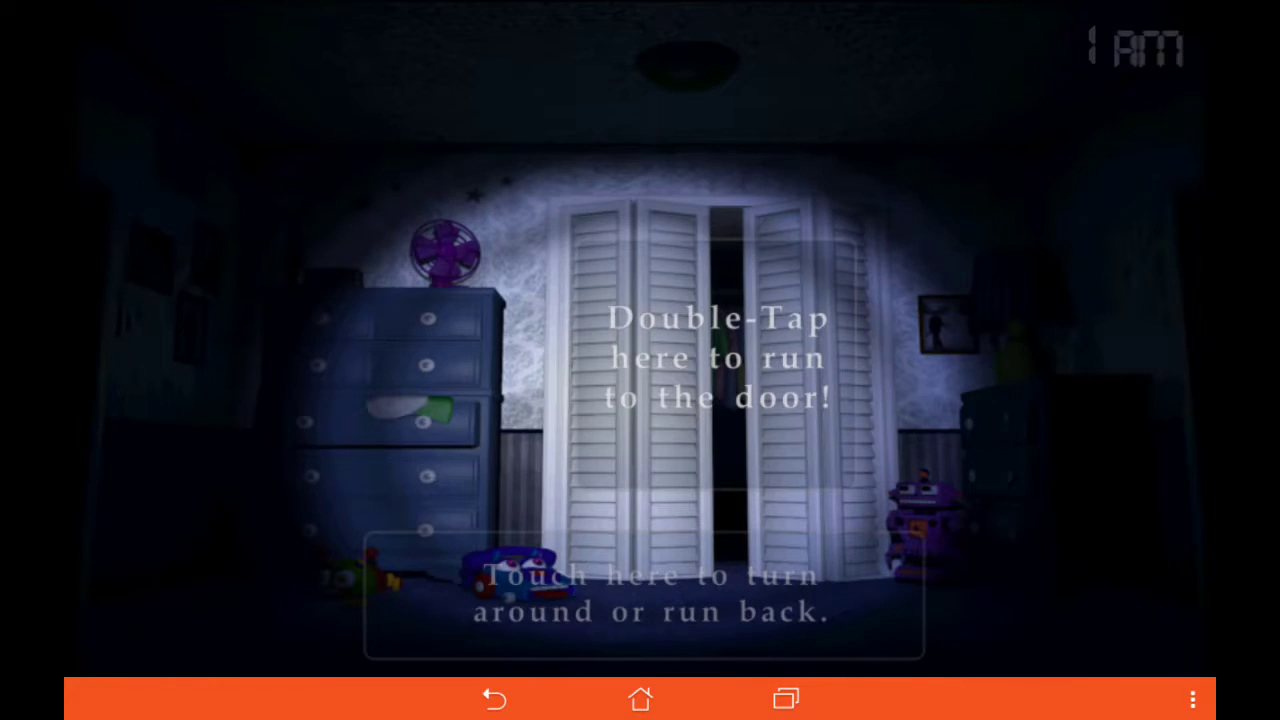
click(643, 590)
click(648, 593)
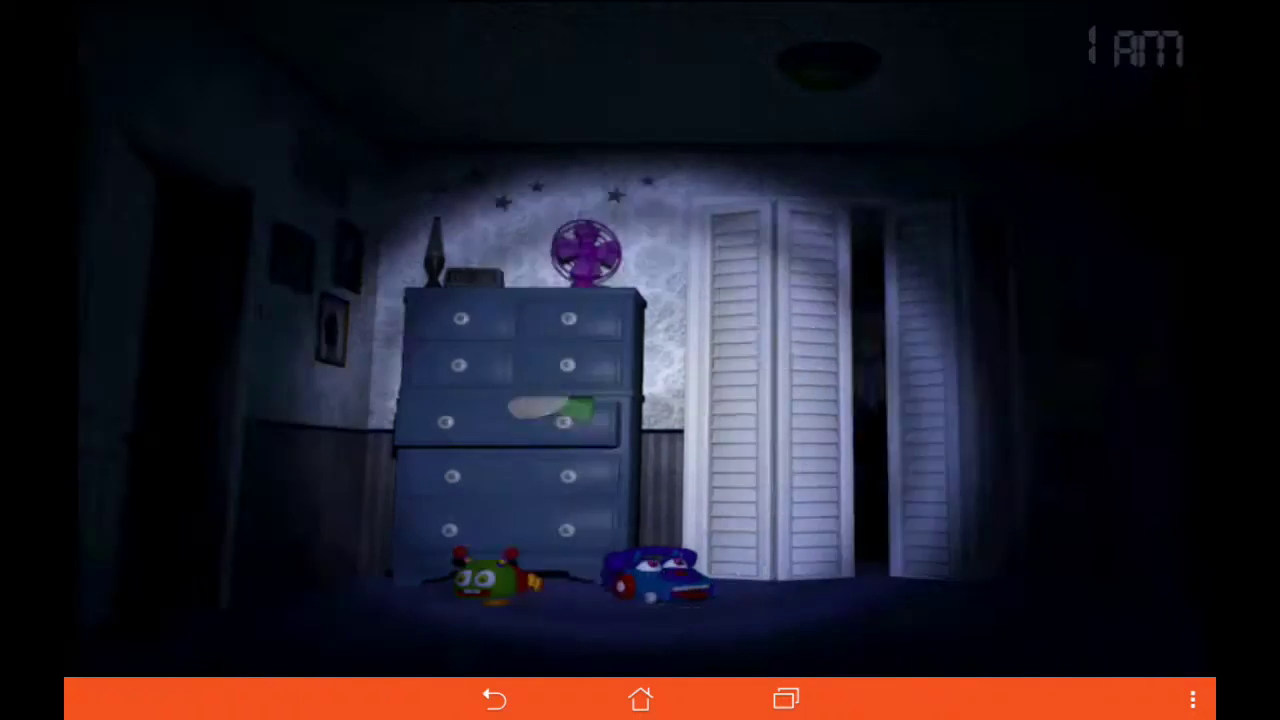
Step: Run to the bedroom door again, then run back into the bedroom
drag(400, 400, 900, 400)
double_click(120, 360)
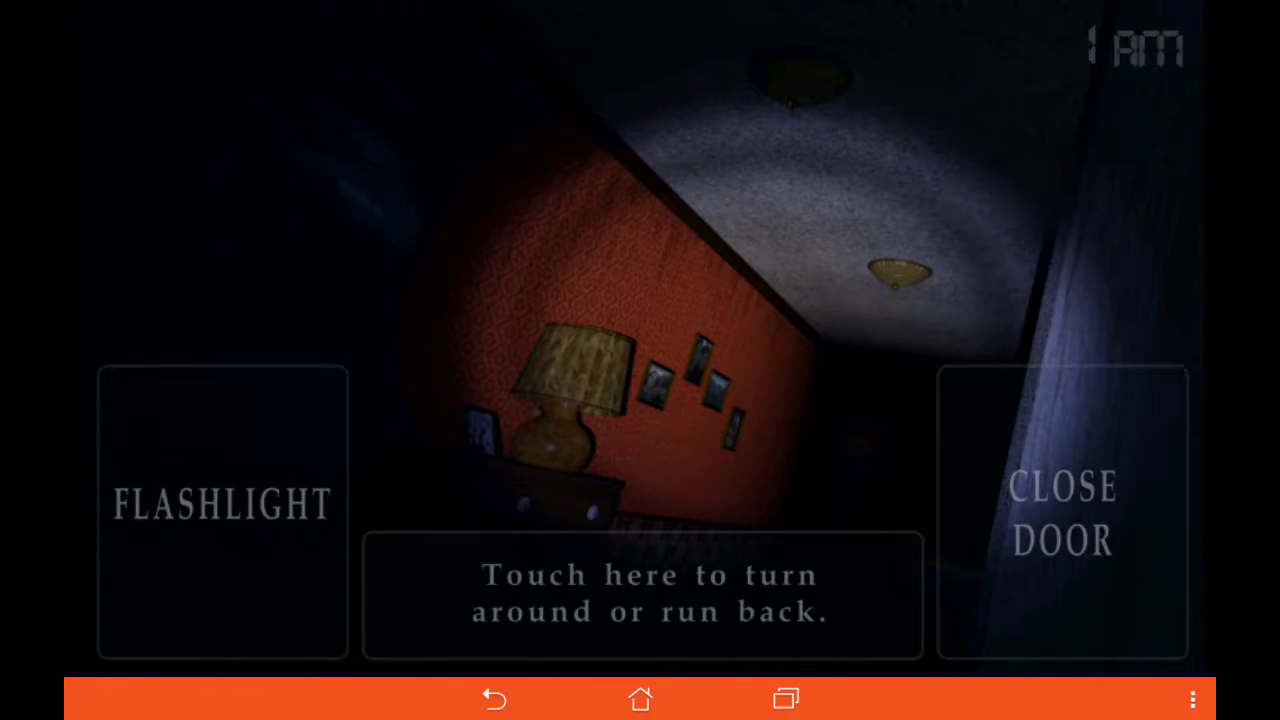
click(643, 595)
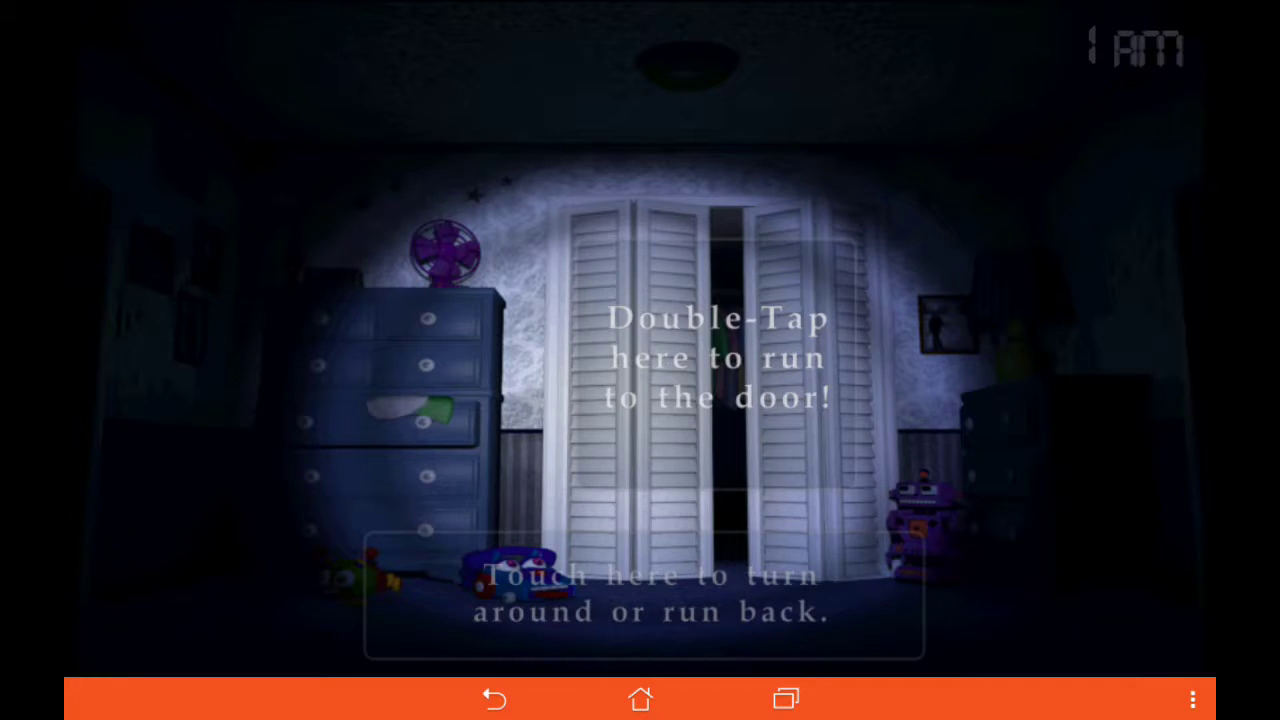
Step: Turn to the bed and back to the closet as 2 AM arrives
click(643, 595)
click(614, 590)
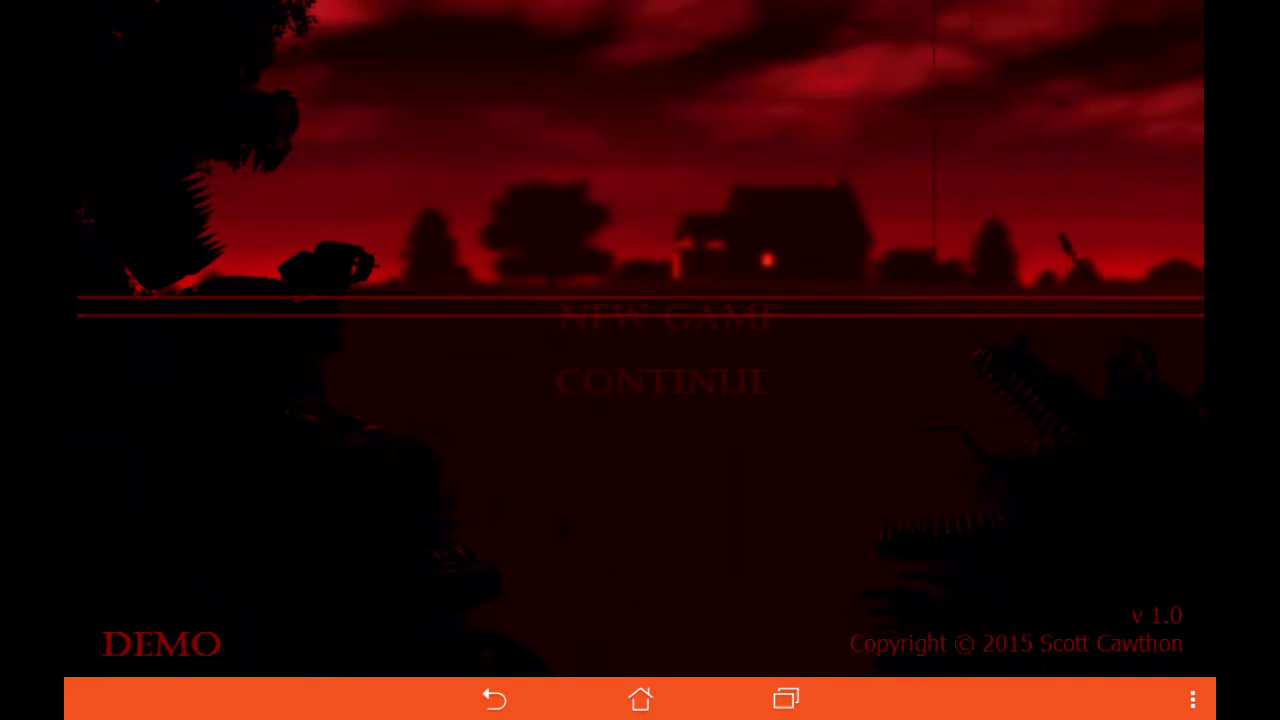
Step: Choose CONTINUE on the title menu to start Night 2 at 12 AM
click(662, 382)
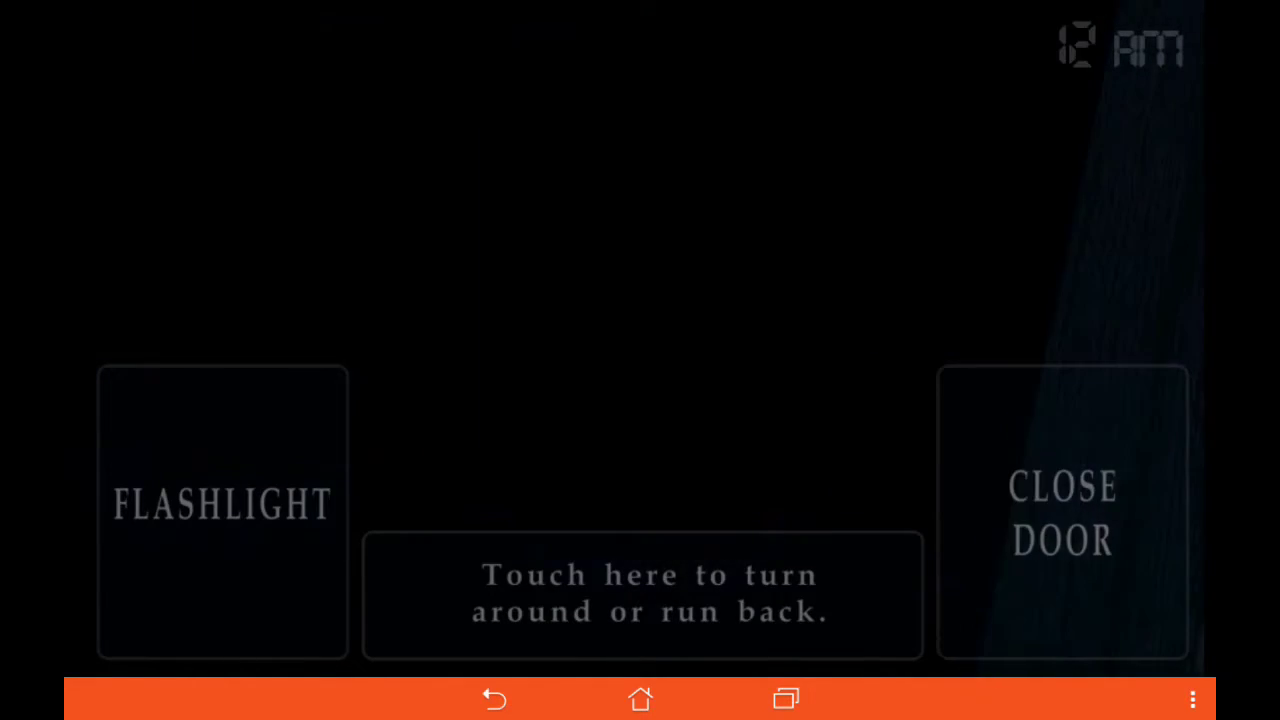
click(643, 594)
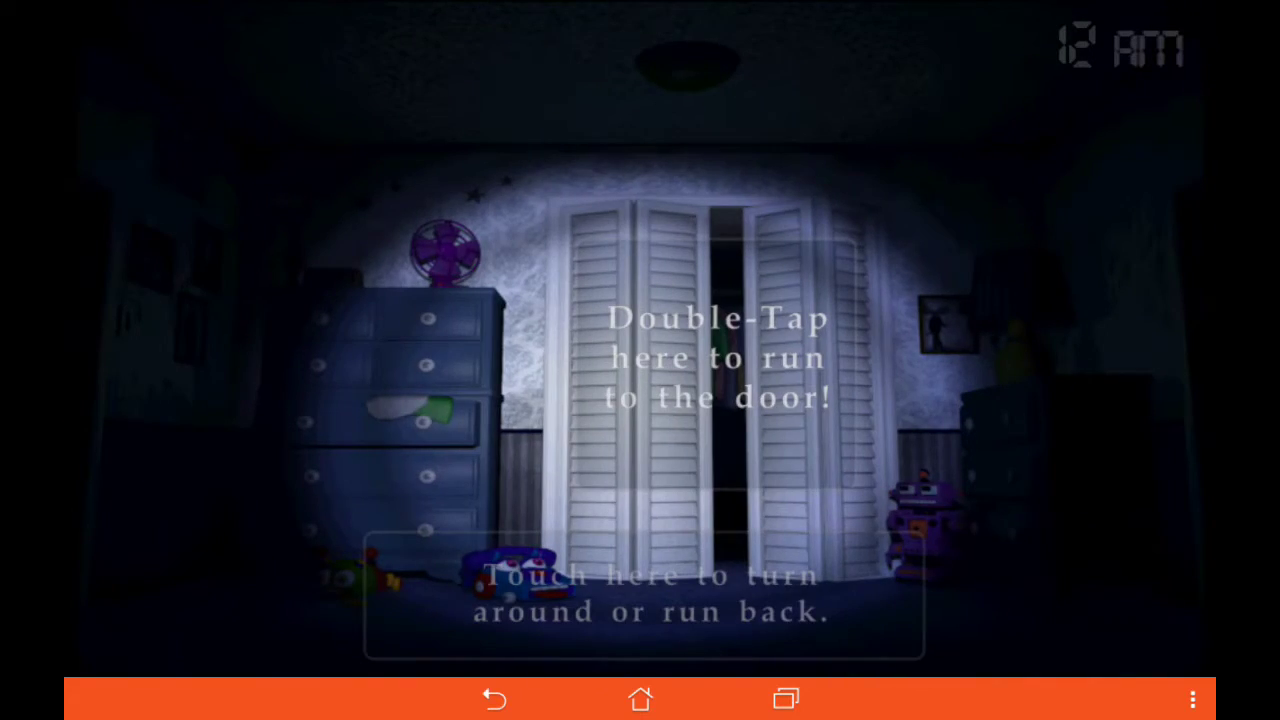
click(643, 600)
click(643, 600)
click(555, 330)
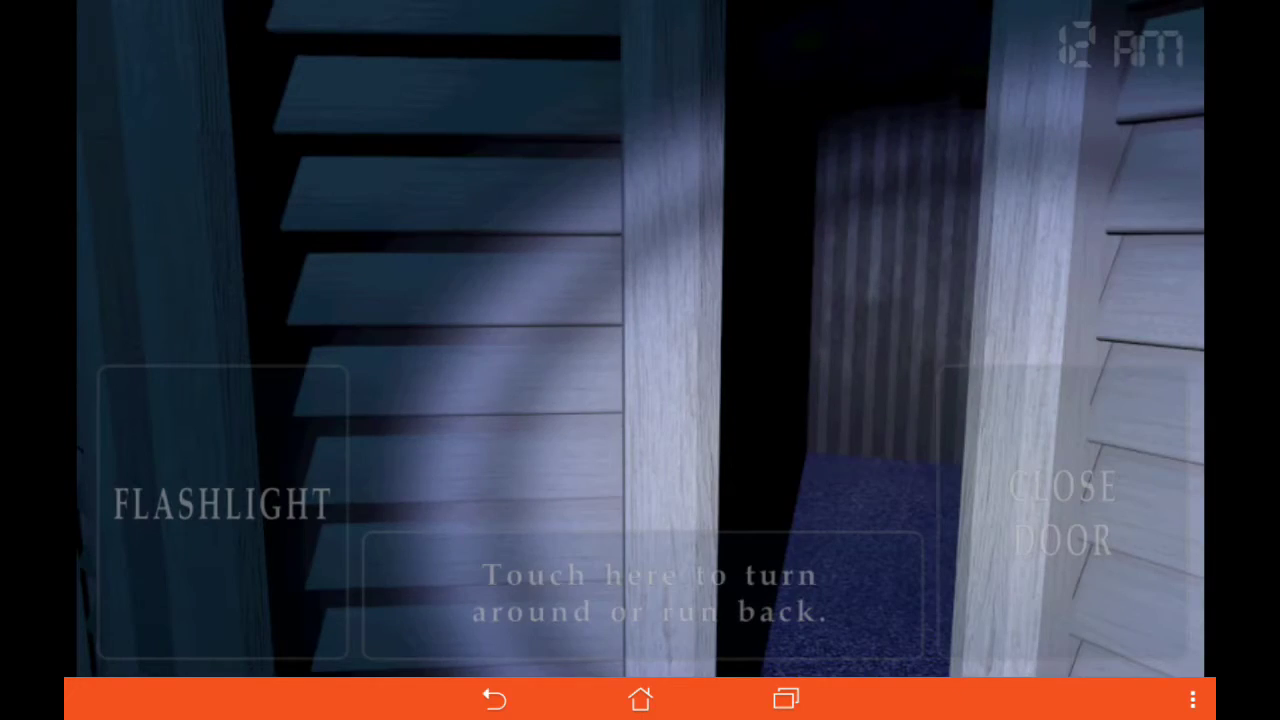
click(643, 600)
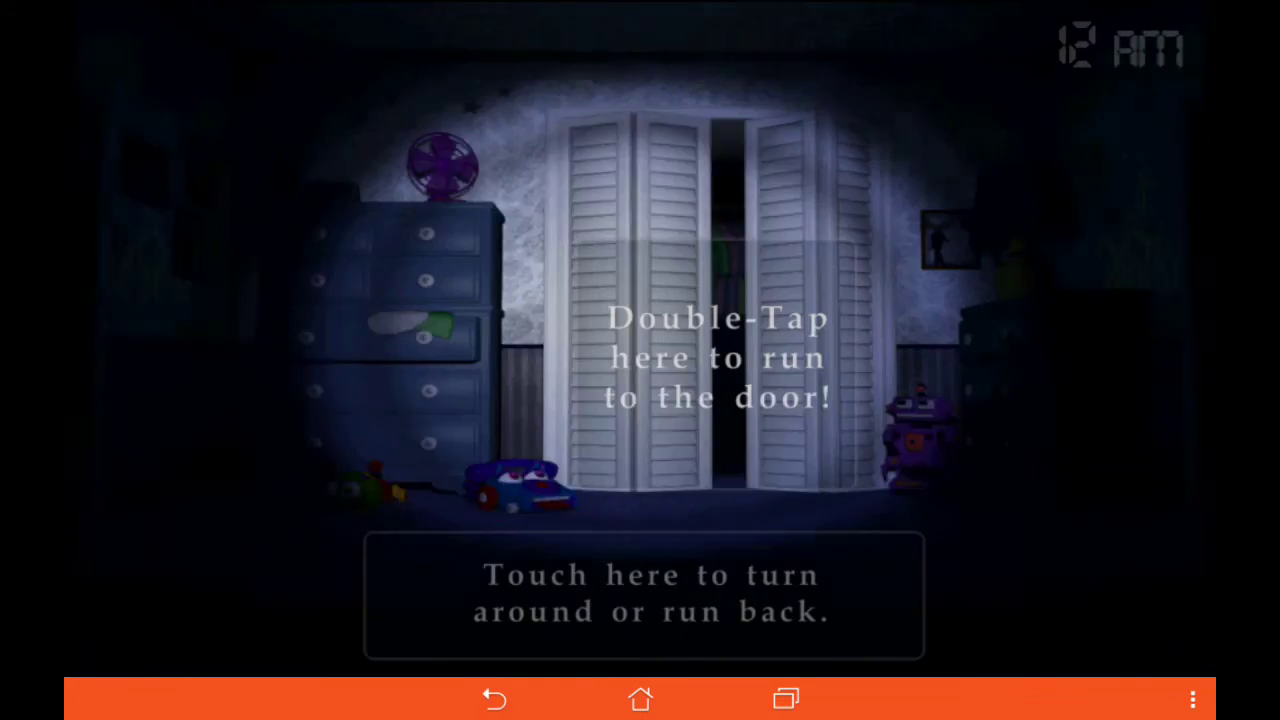
click(1100, 360)
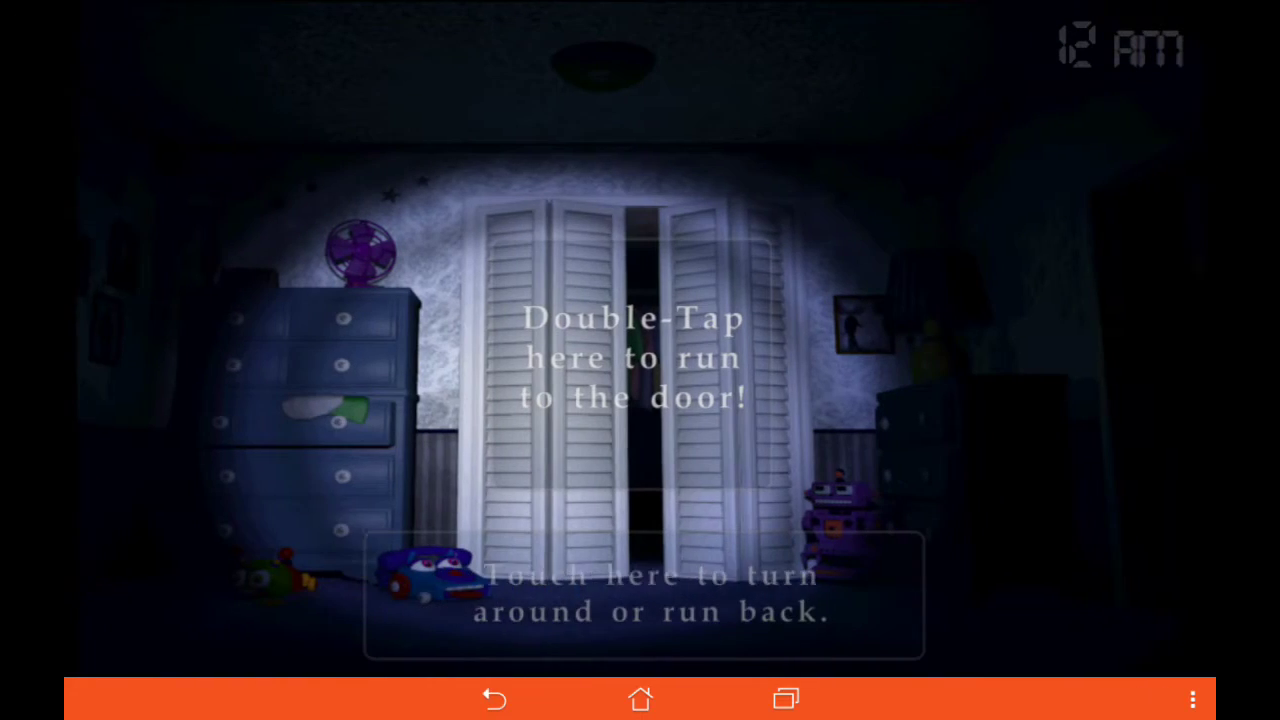